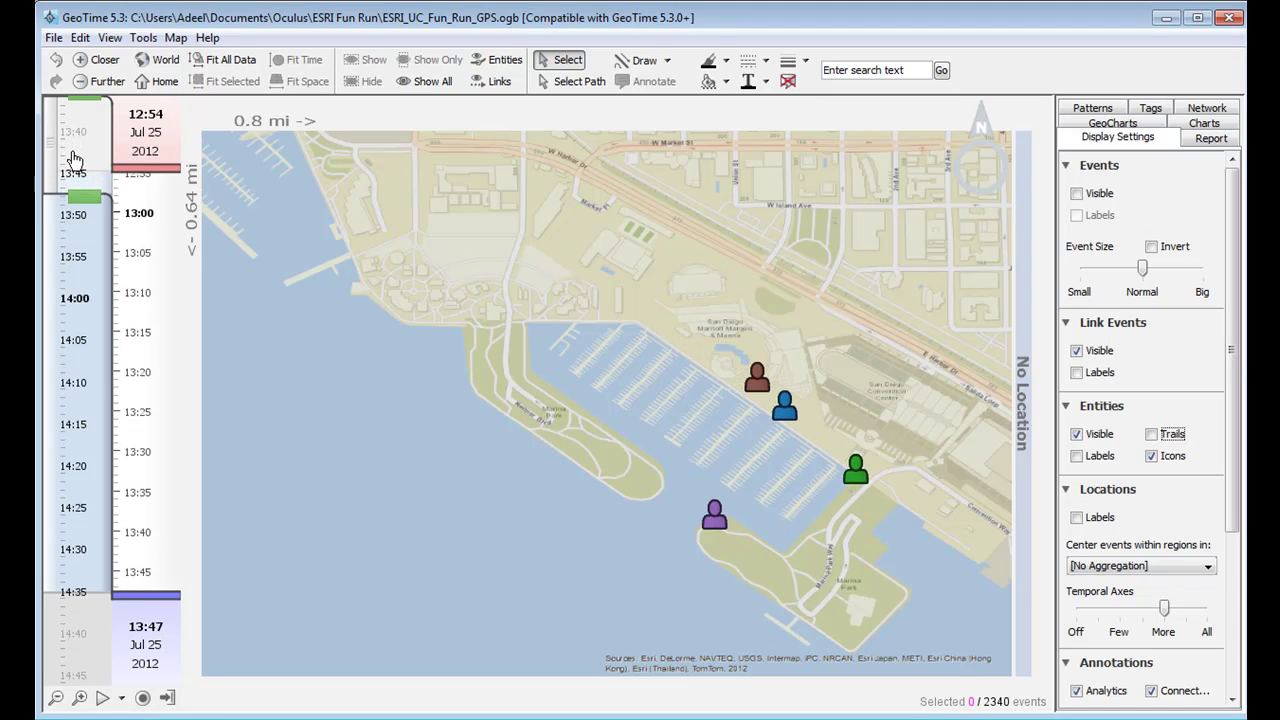
# Move the time window to 13:42–14:35 and turn on the entity trails, leaving the individual events hidden.
pyautogui.moveTo(75, 172); pyautogui.dragTo(95, 561)
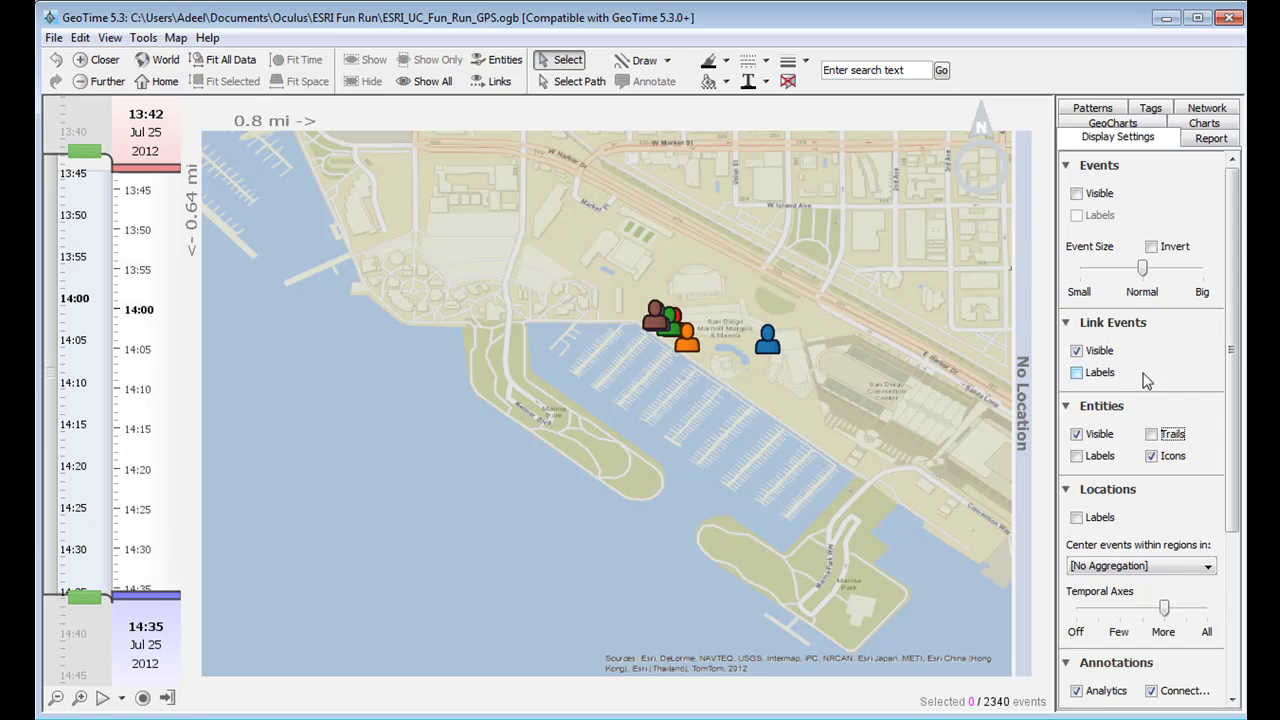
pyautogui.click(1152, 435)
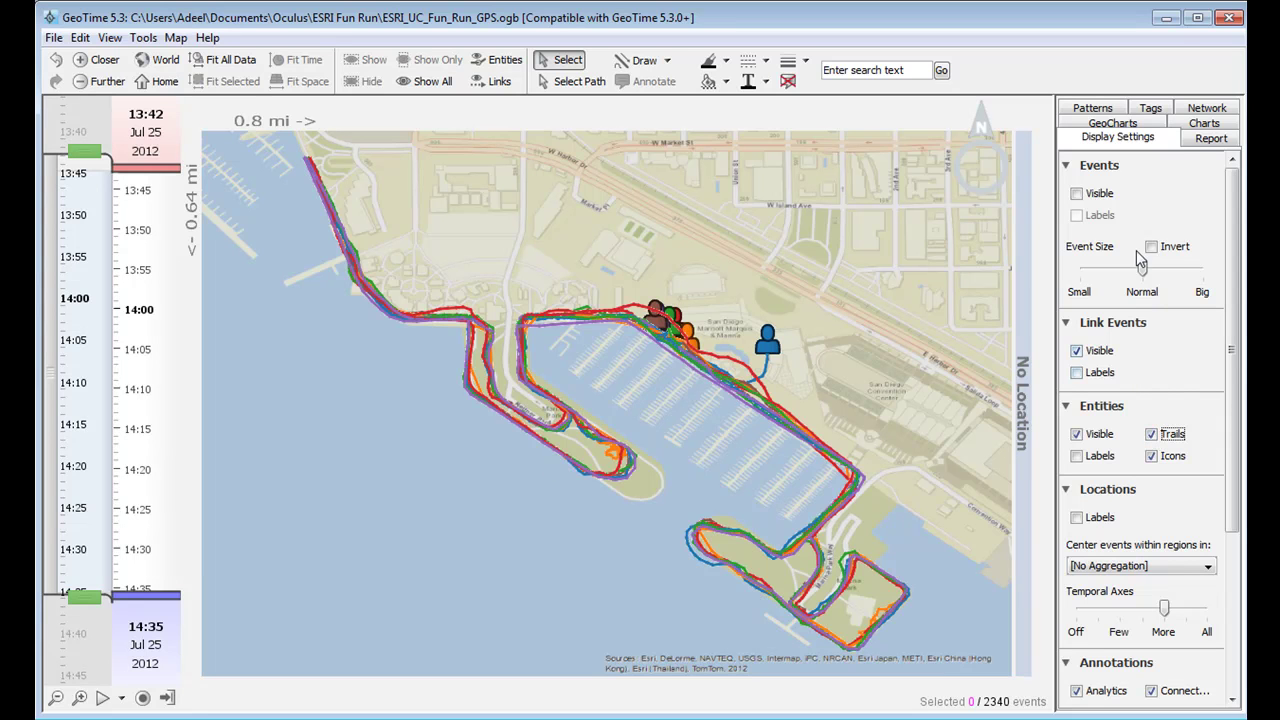
pyautogui.click(1078, 195)
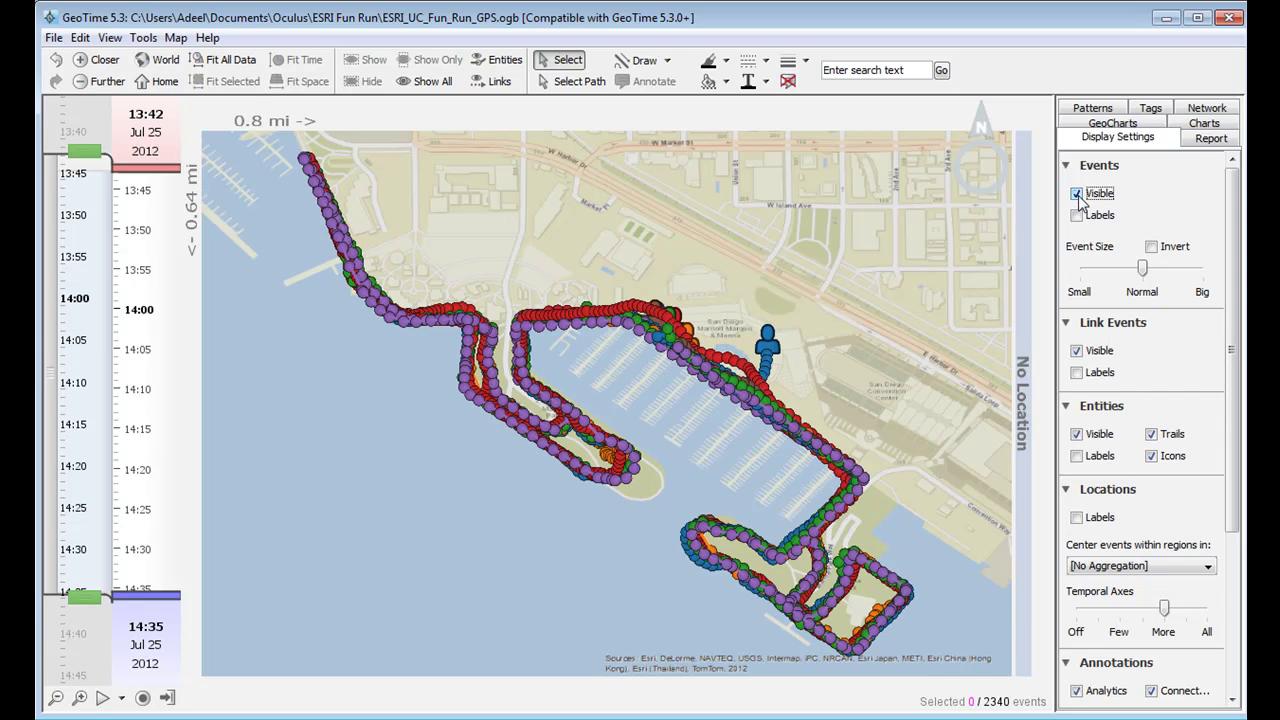
pyautogui.click(1077, 194)
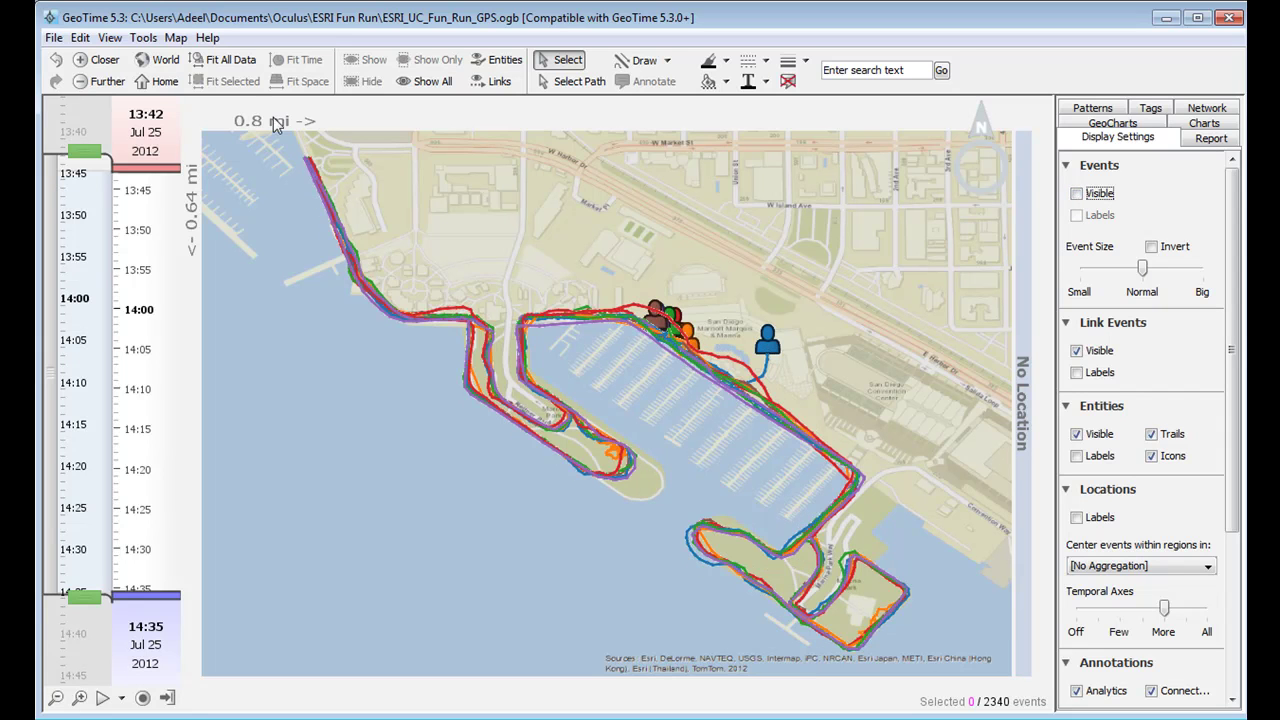
# Switch the map to the 3D View and shorten the time window to end at 13:50.
pyautogui.click(110, 38)
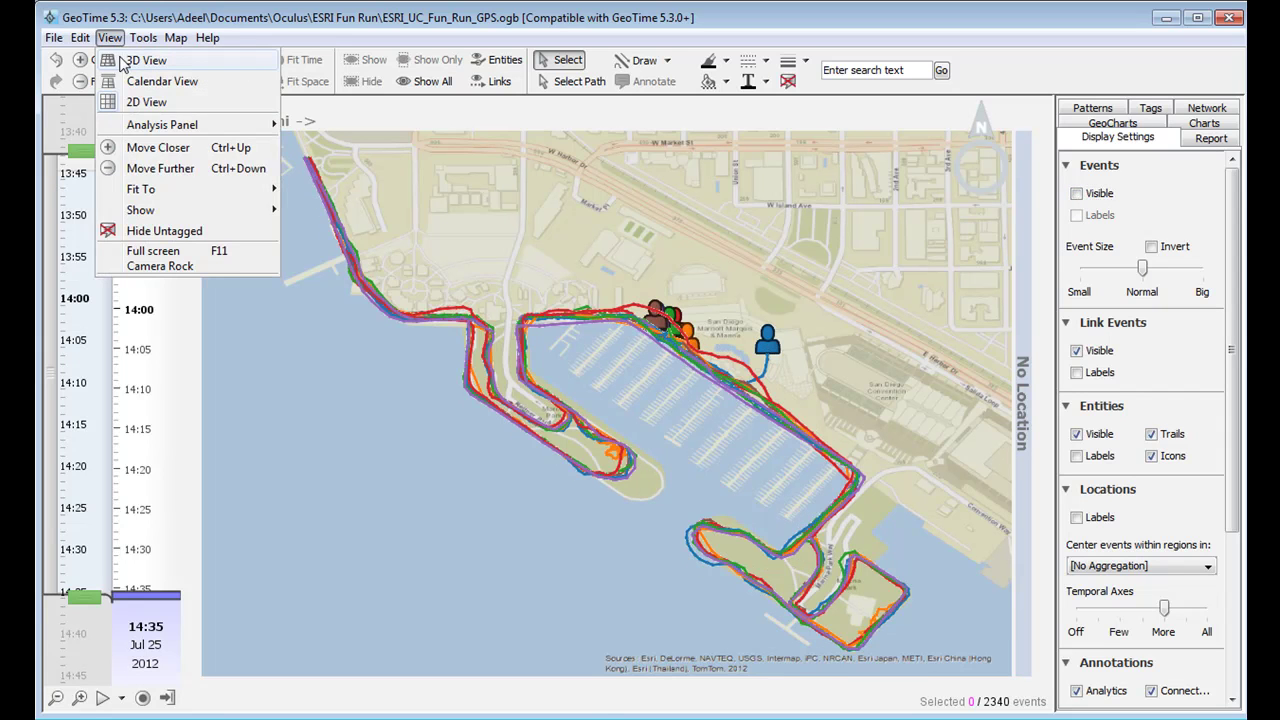
pyautogui.click(121, 58)
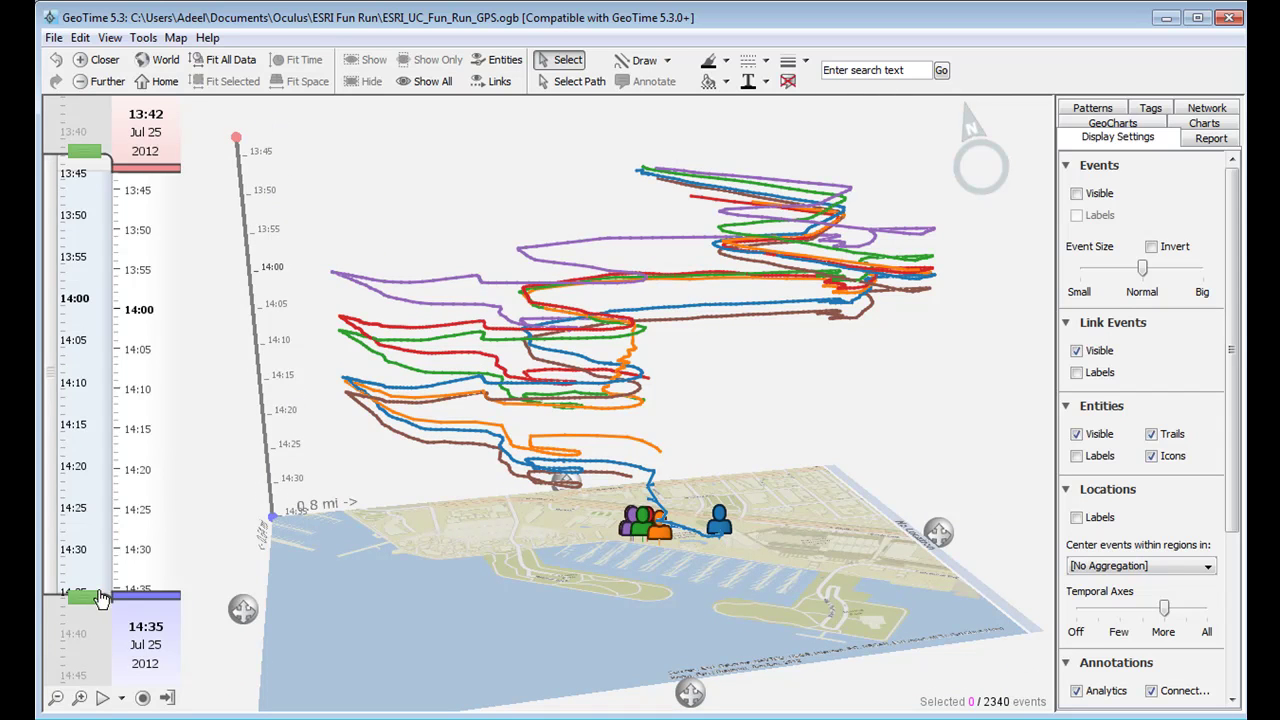
pyautogui.moveTo(100, 596); pyautogui.dragTo(122, 221)
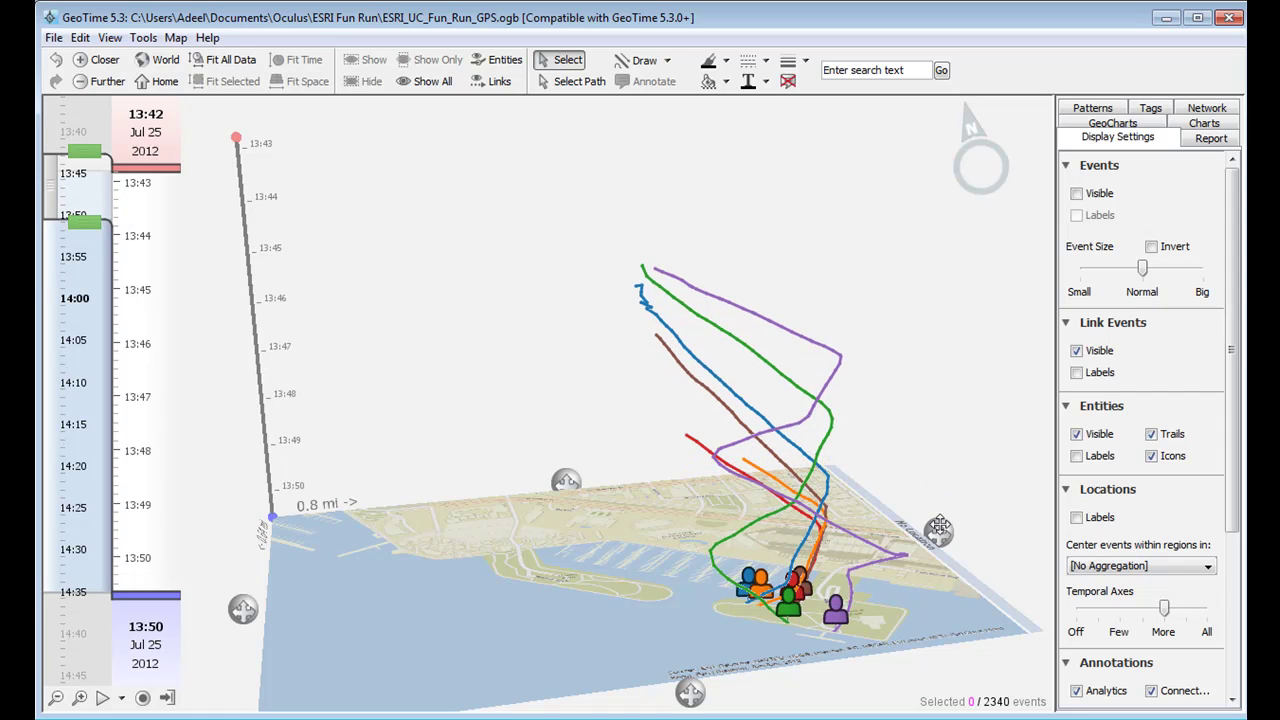
# Make the individual event points visible along the runners' 3D trails.
pyautogui.moveTo(940, 530); pyautogui.dragTo(884, 517)
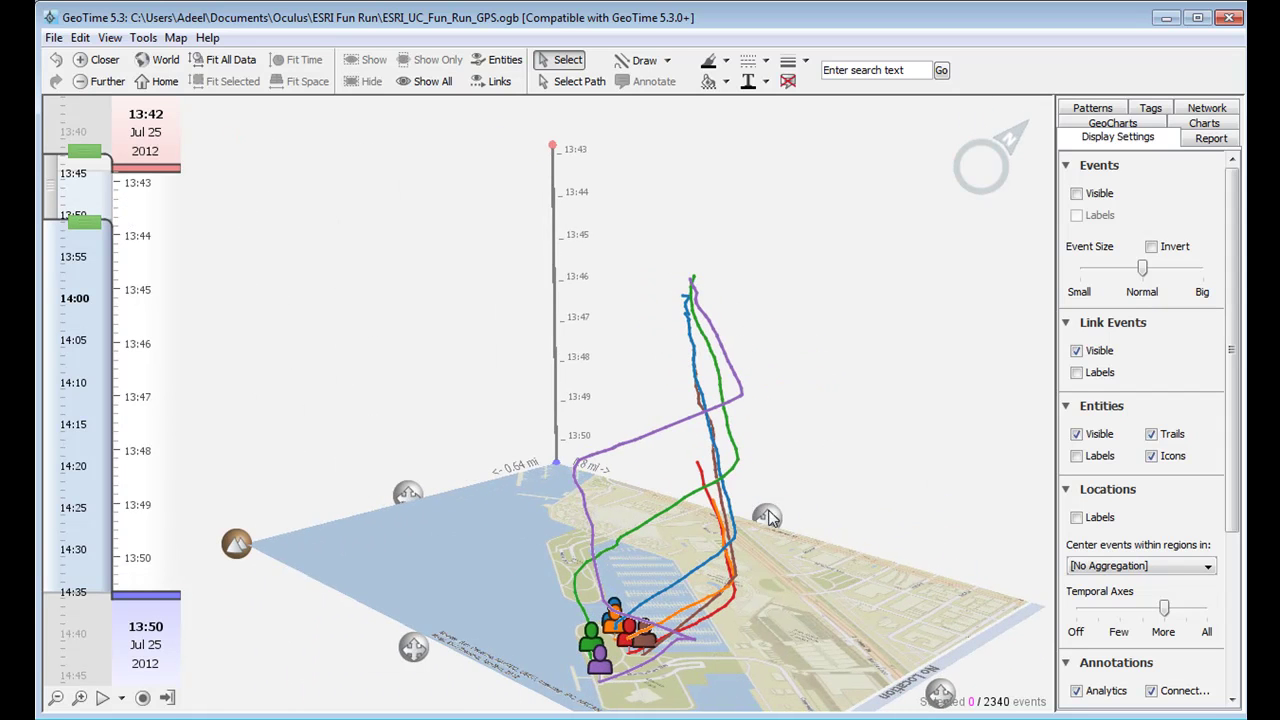
pyautogui.click(1077, 194)
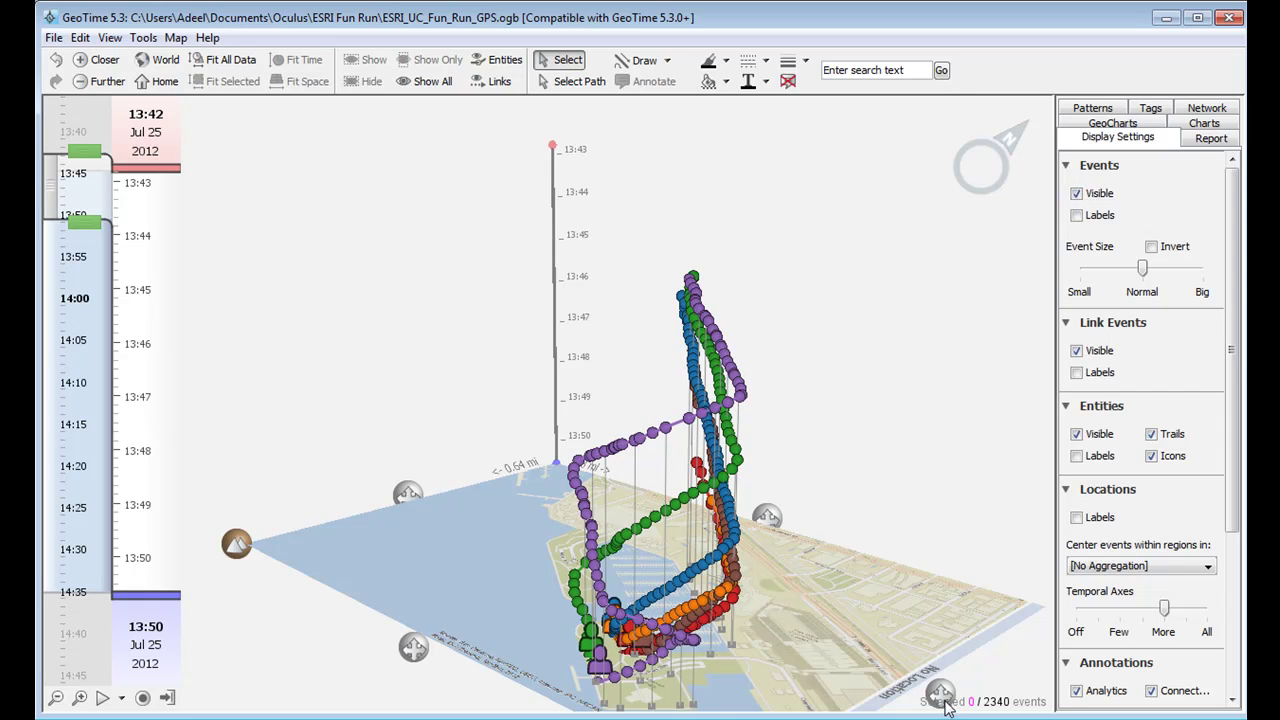
pyautogui.moveTo(938, 693); pyautogui.dragTo(861, 689)
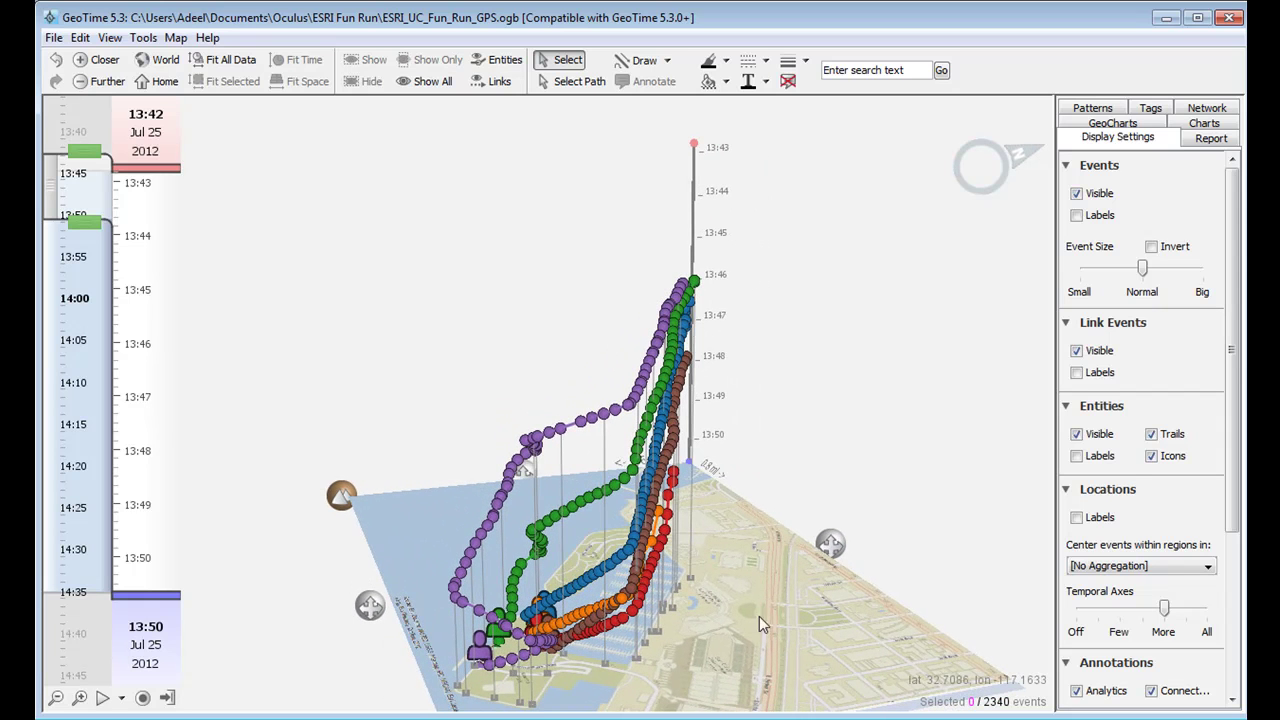
# Measure the gap between the purple and green runners at the same location with a Ruler annotation, and clear that annotation.
pyautogui.click(563, 433)
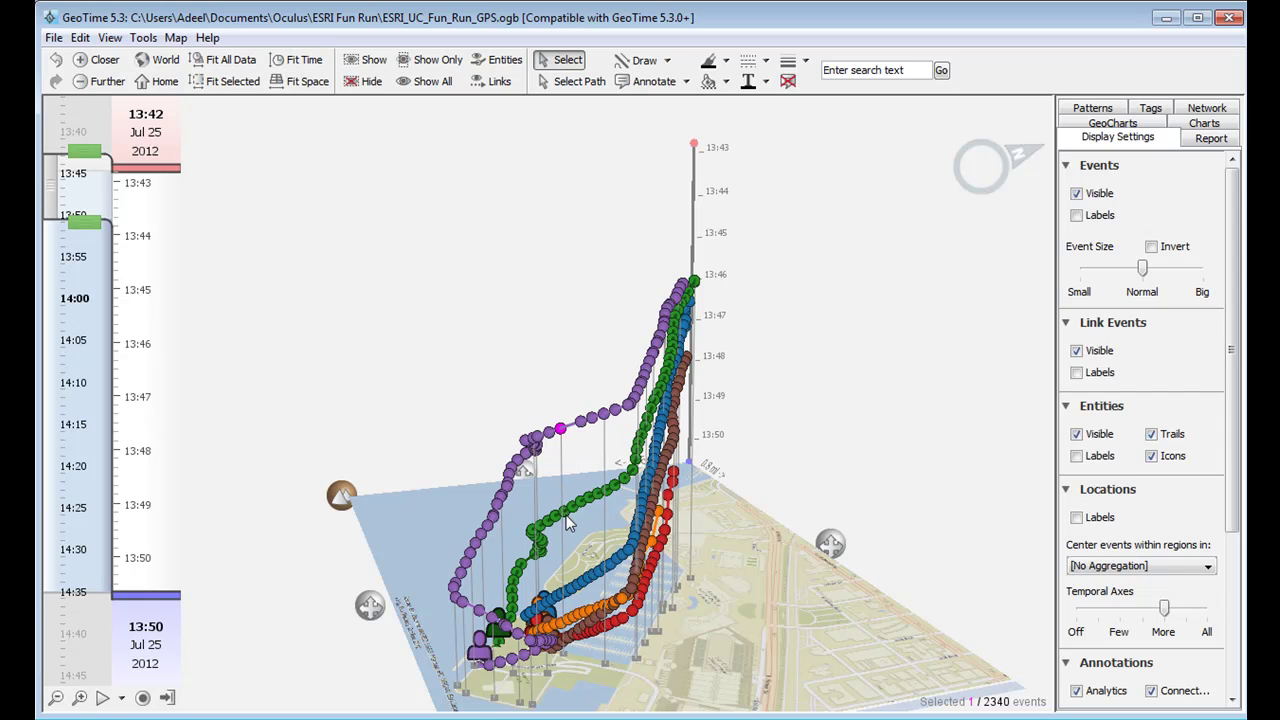
pyautogui.click(686, 81)
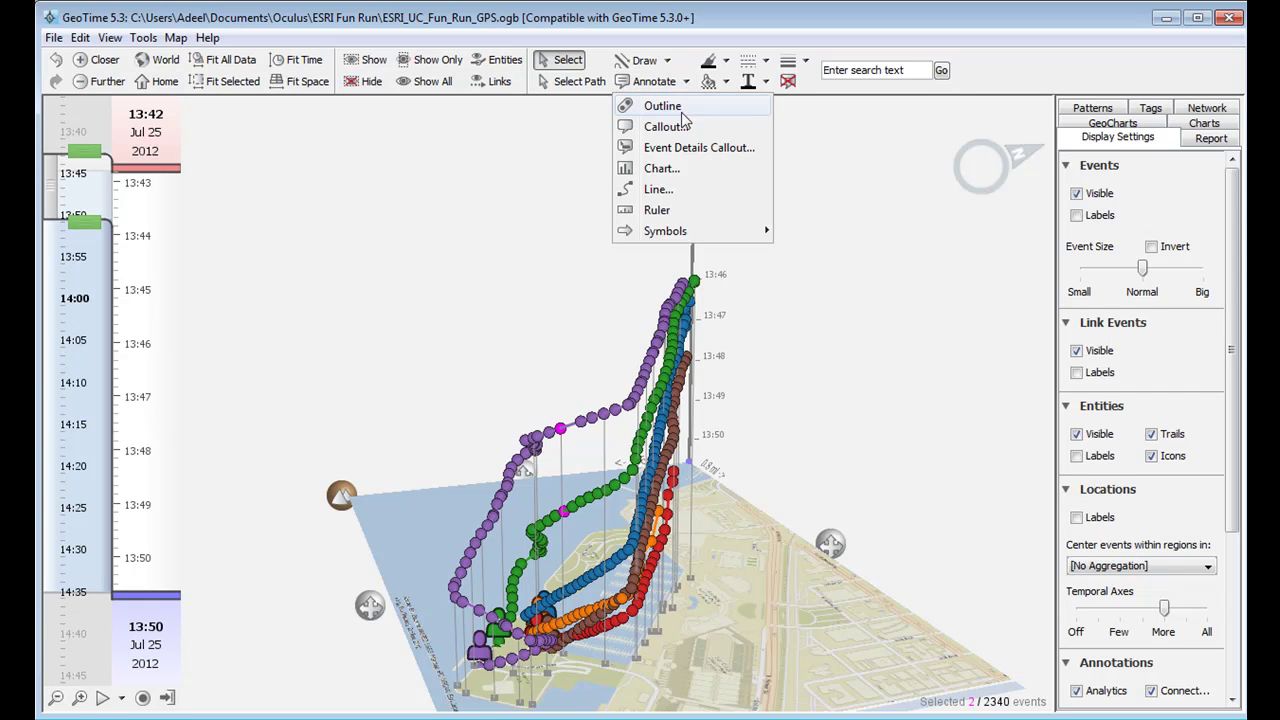
pyautogui.click(680, 209)
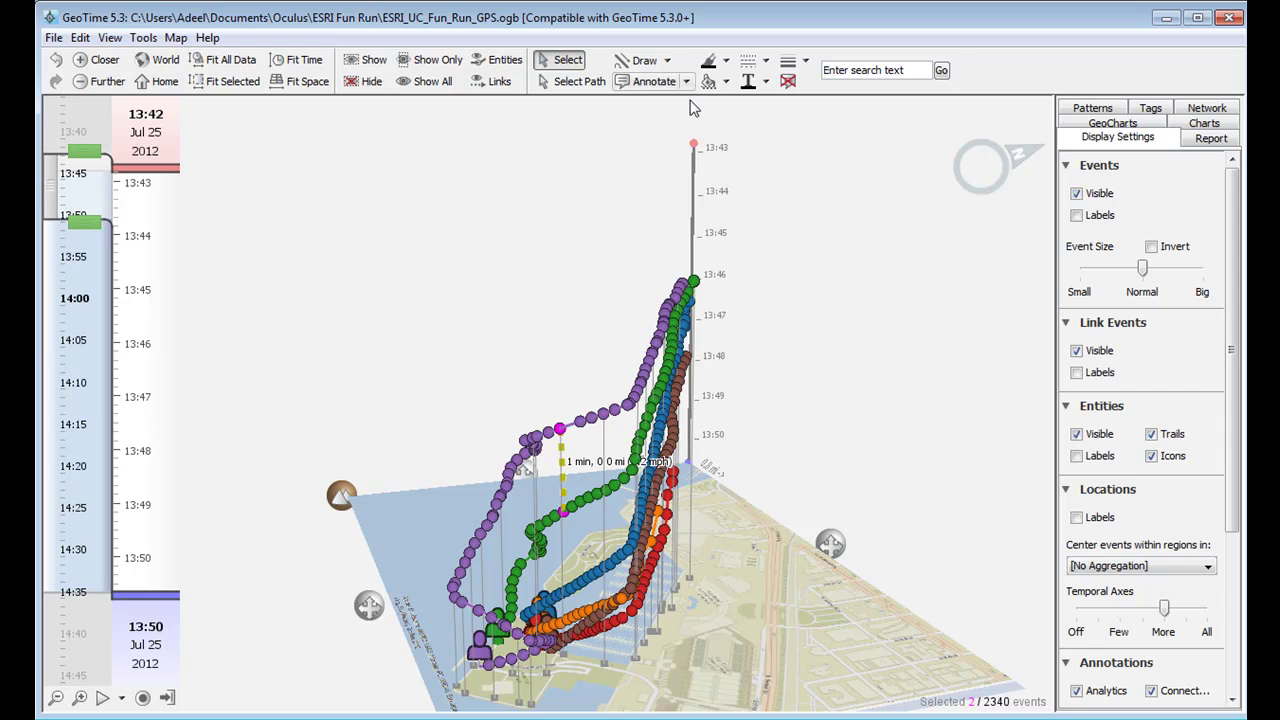
pyautogui.click(793, 84)
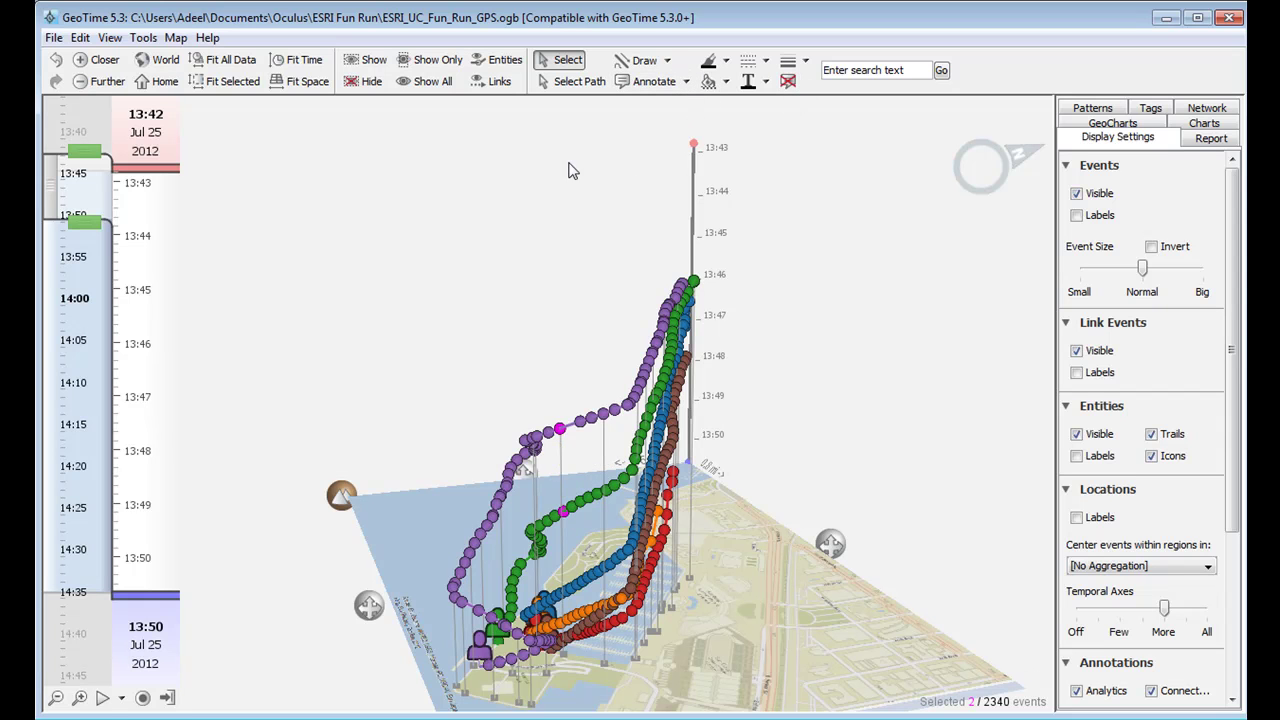
# Extend the time window's end to 14:35 and open the "groups of runners:" snapshot linked in the report.
pyautogui.moveTo(97, 222); pyautogui.dragTo(104, 596)
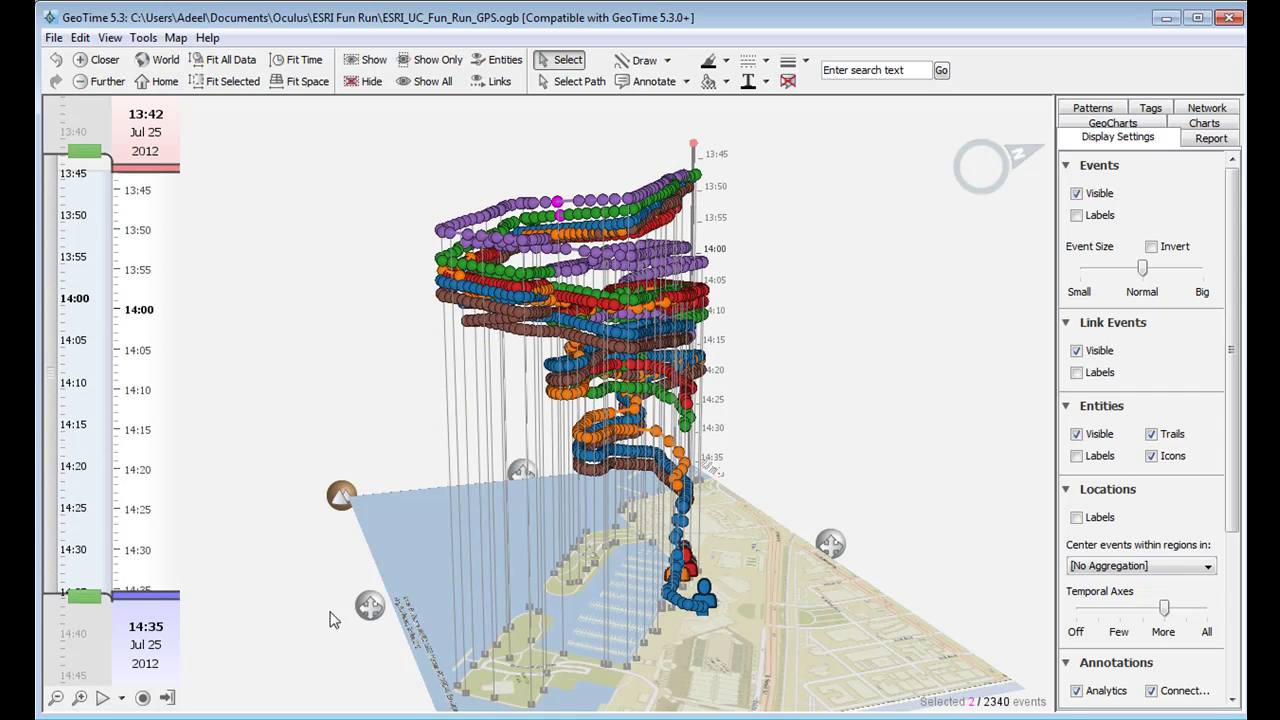
pyautogui.moveTo(369, 607); pyautogui.dragTo(234, 617)
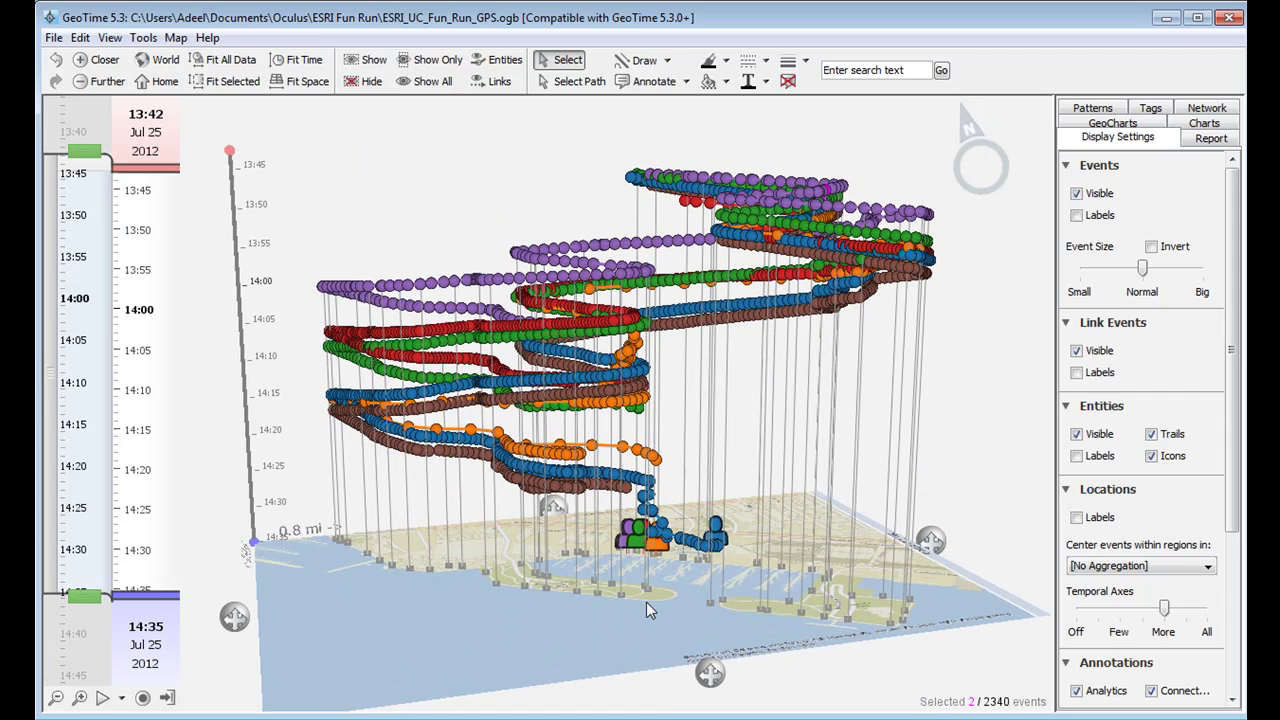
pyautogui.click(1210, 139)
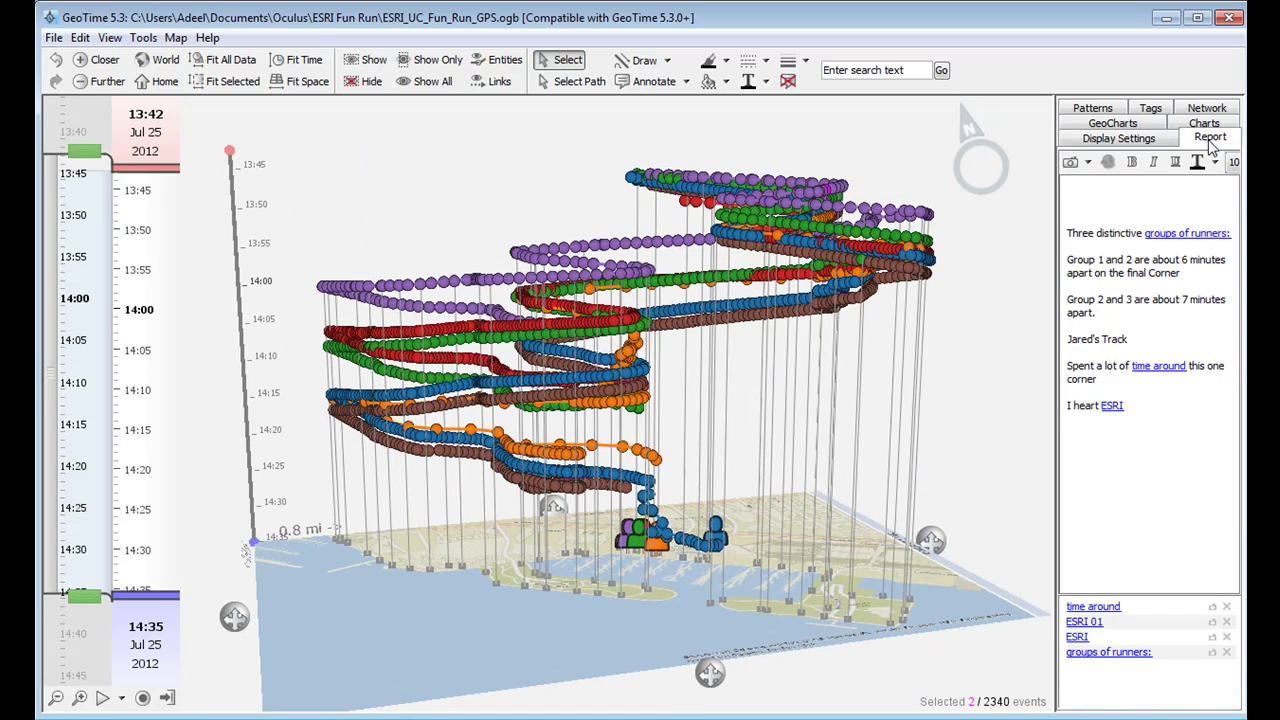
pyautogui.click(1203, 238)
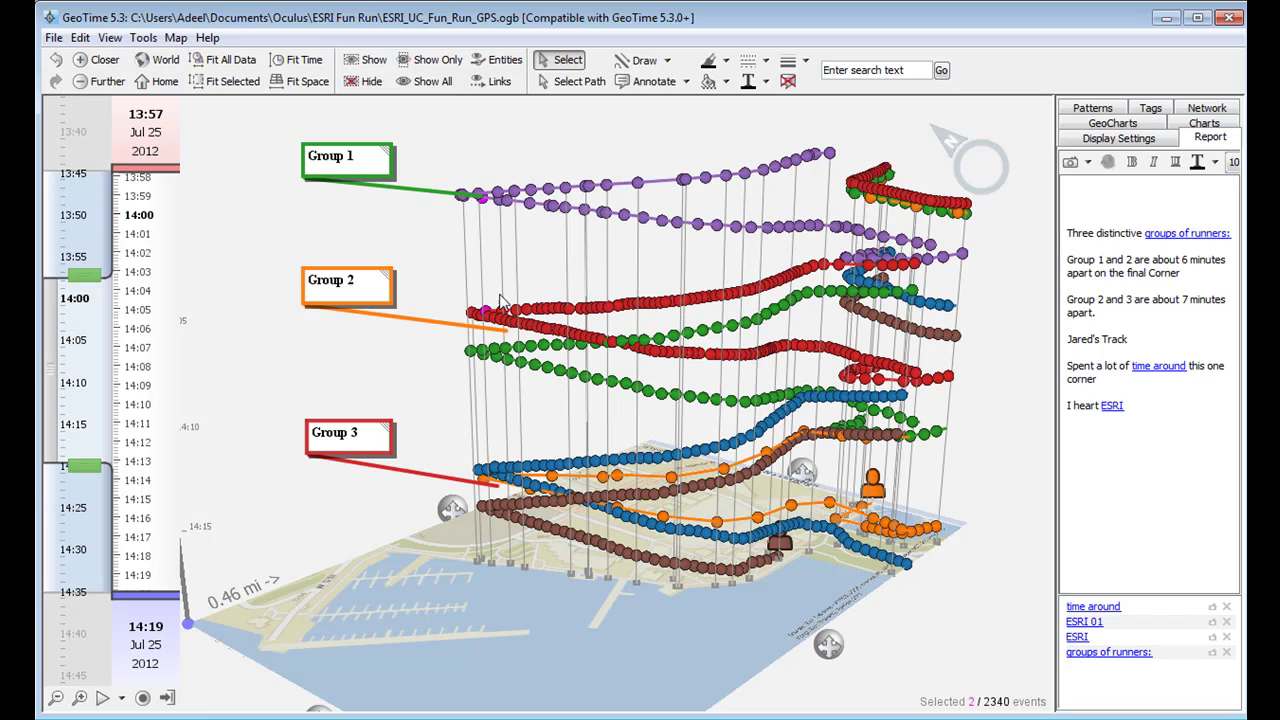
# Measure the gaps between Groups 1 and 2 and between Groups 2 and 3 with Ruler annotations, and clear the annotations.
pyautogui.click(683, 86)
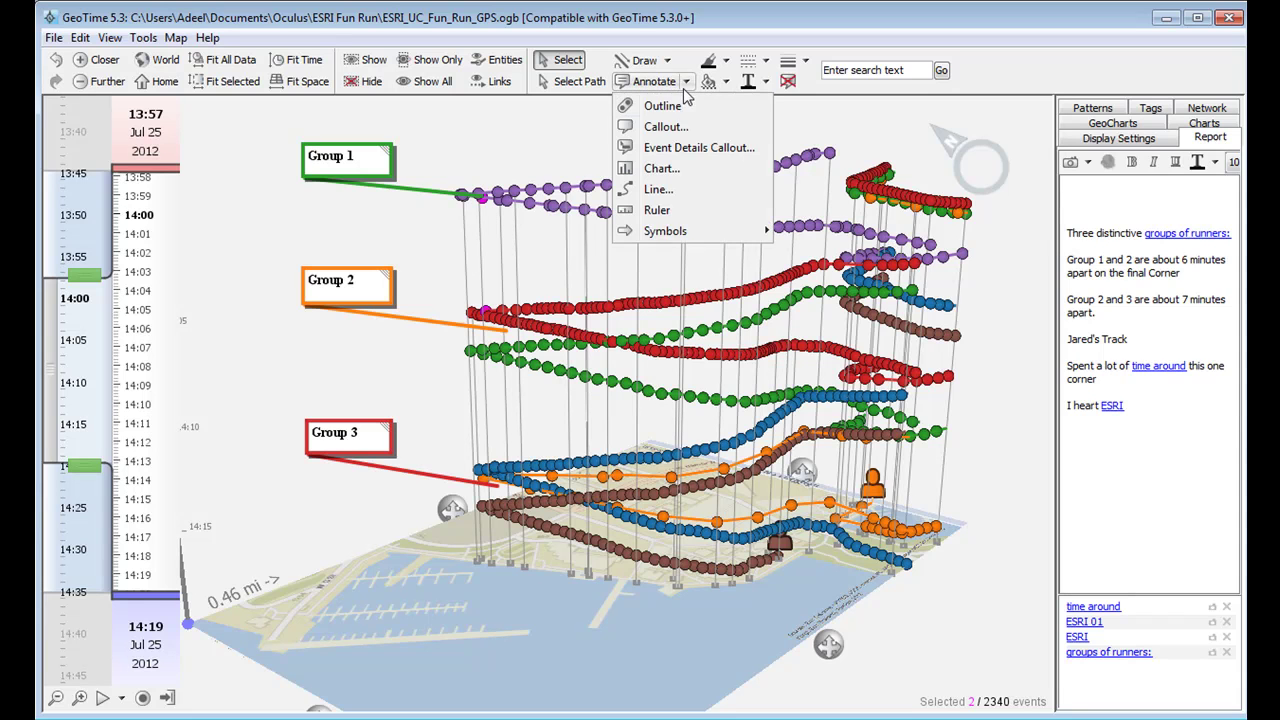
pyautogui.click(675, 219)
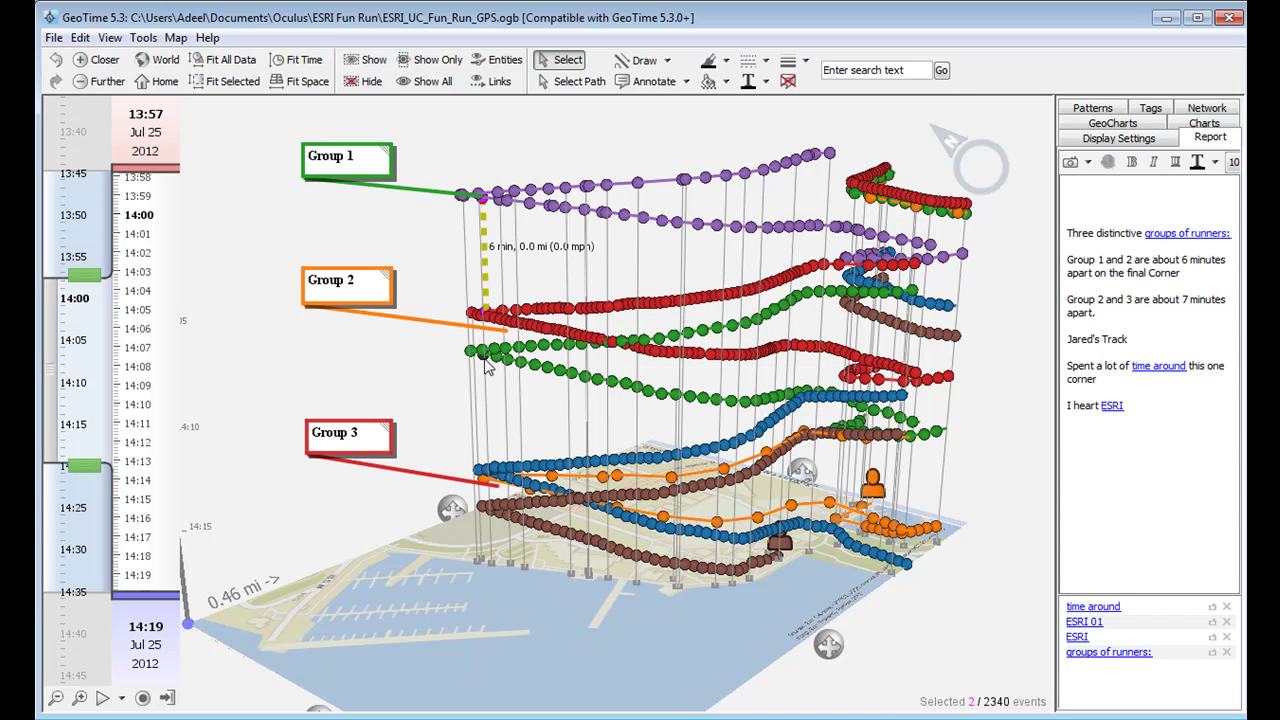
pyautogui.keyDown('ctrl'); pyautogui.click(483, 468); pyautogui.keyUp('ctrl')
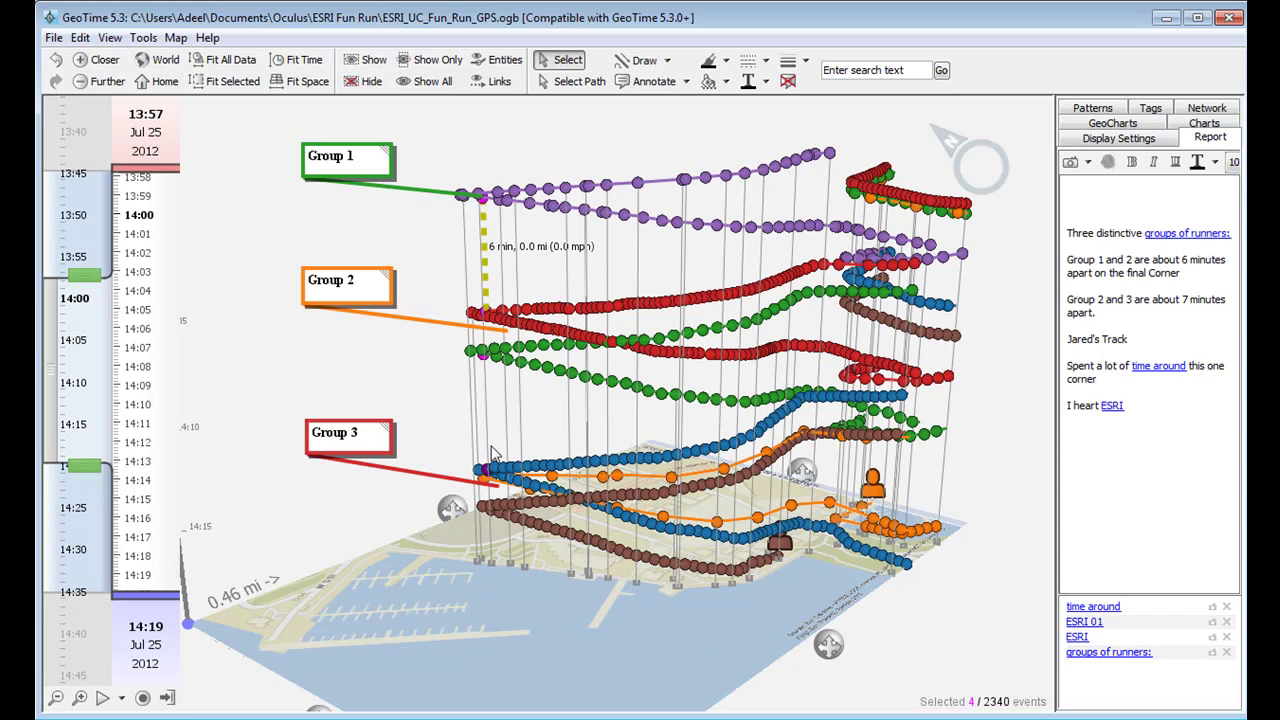
pyautogui.click(686, 81)
pyautogui.click(660, 210)
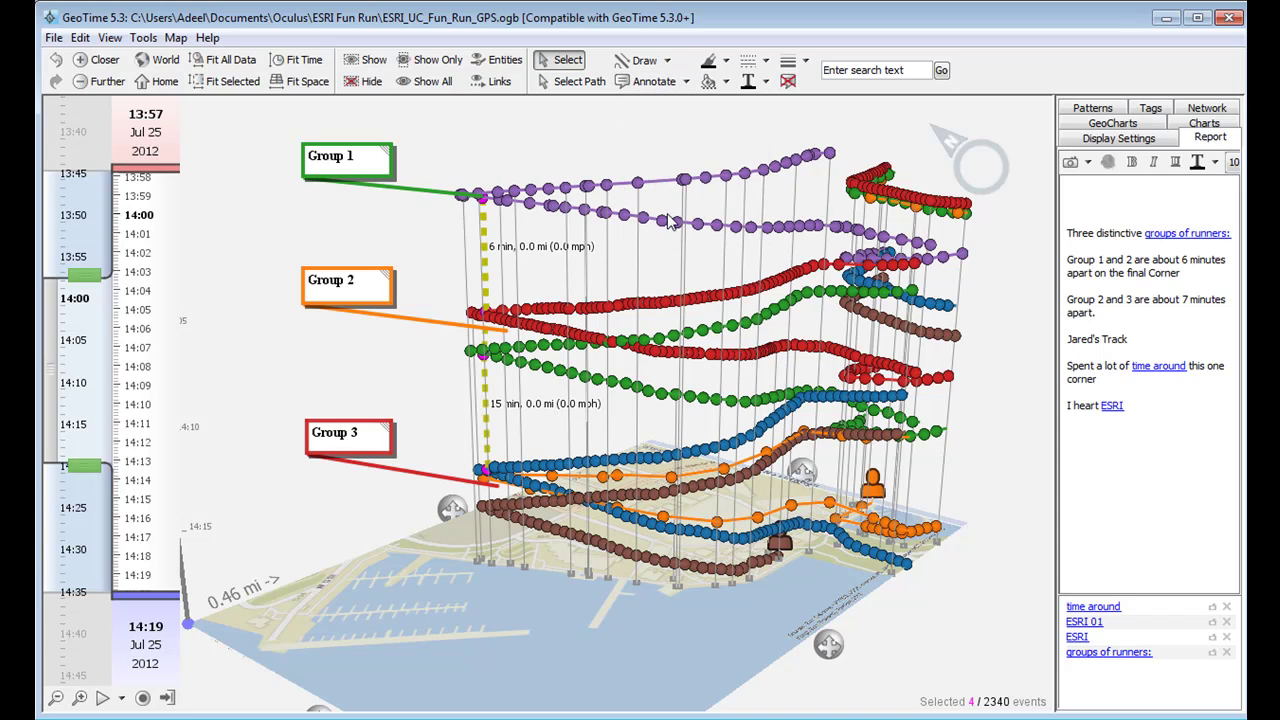
pyautogui.click(623, 413)
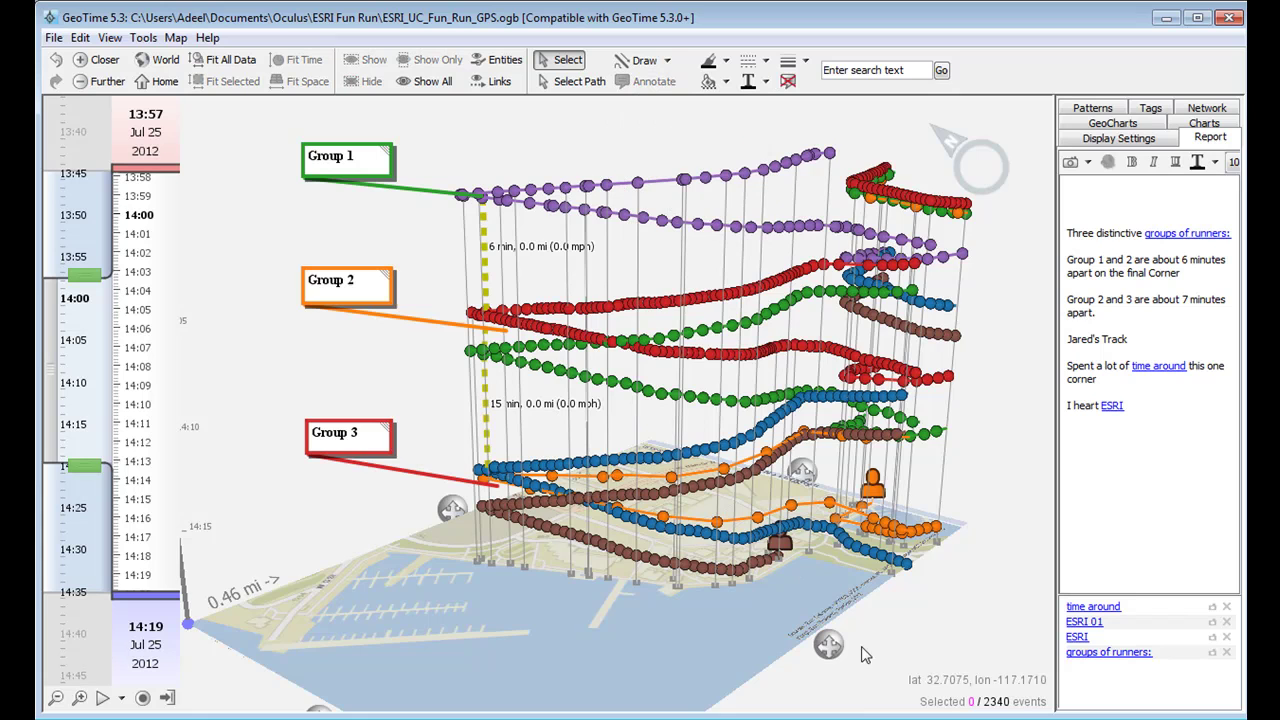
pyautogui.moveTo(831, 647); pyautogui.dragTo(814, 652)
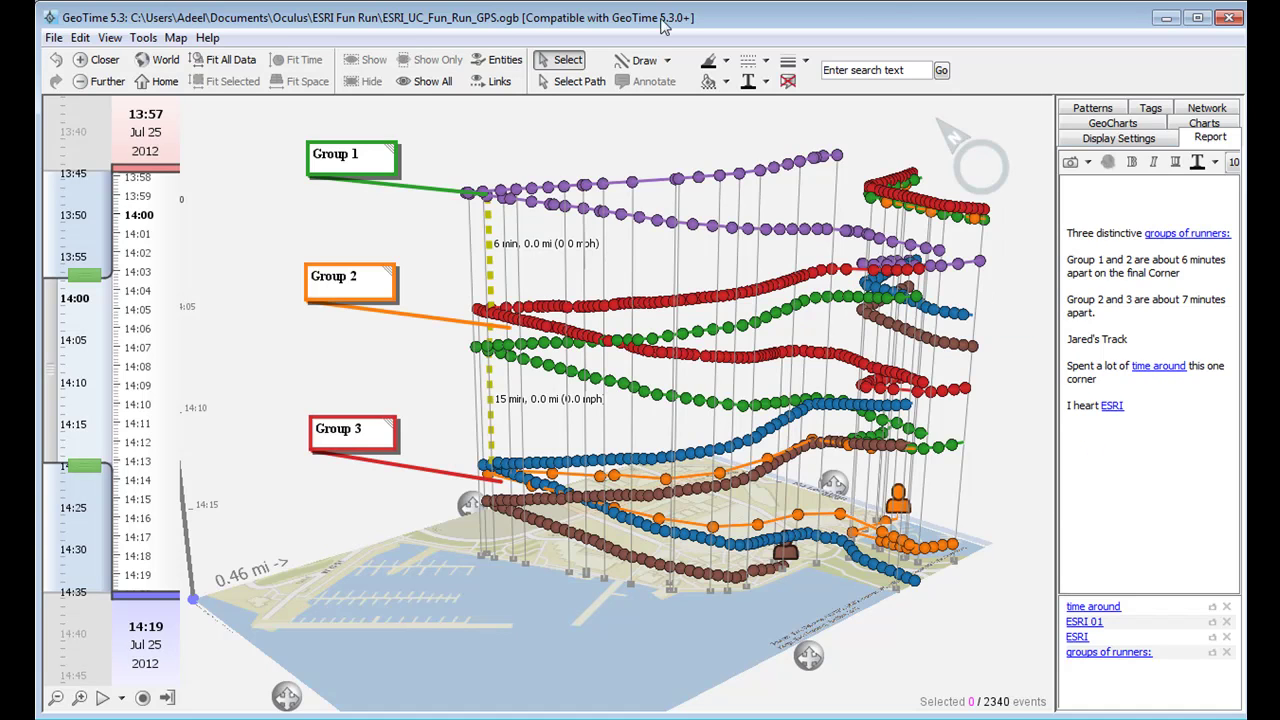
pyautogui.click(788, 82)
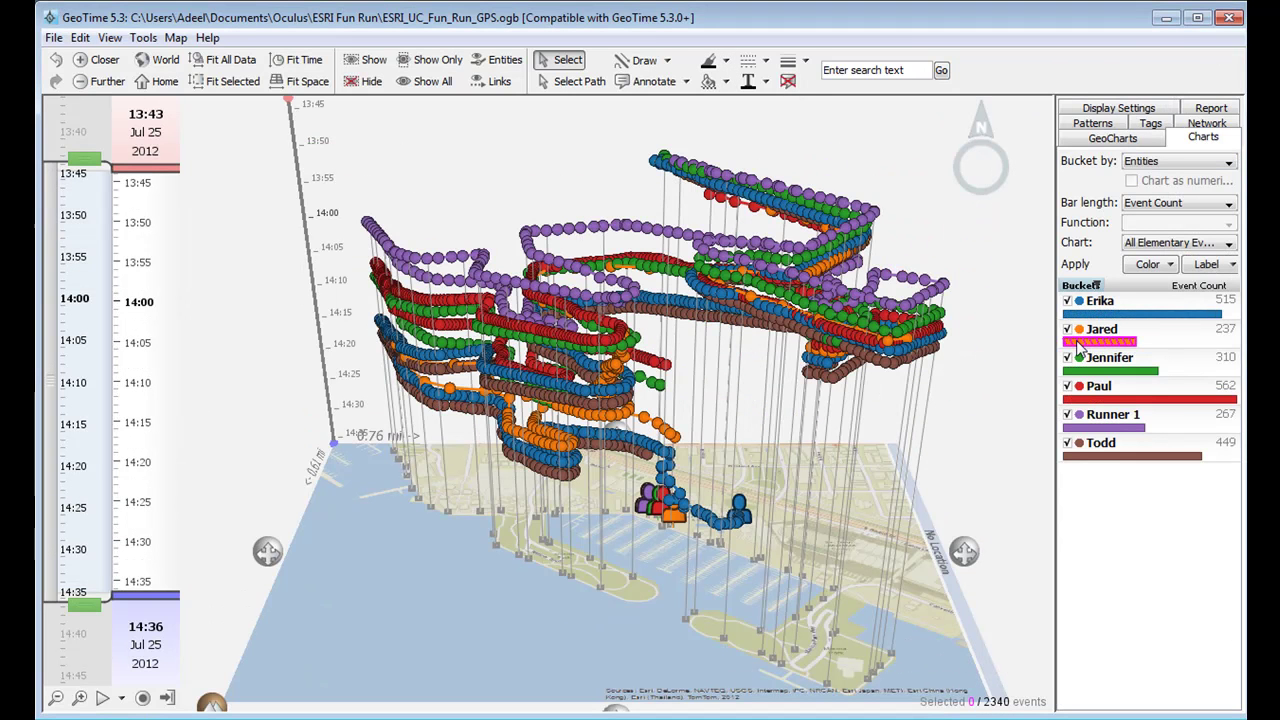
# Show only the orange runner's events using the entity chart and shorten the time window to end at 14:15.
pyautogui.click(1078, 345)
pyautogui.rightClick(1080, 347)
pyautogui.click(1100, 355)
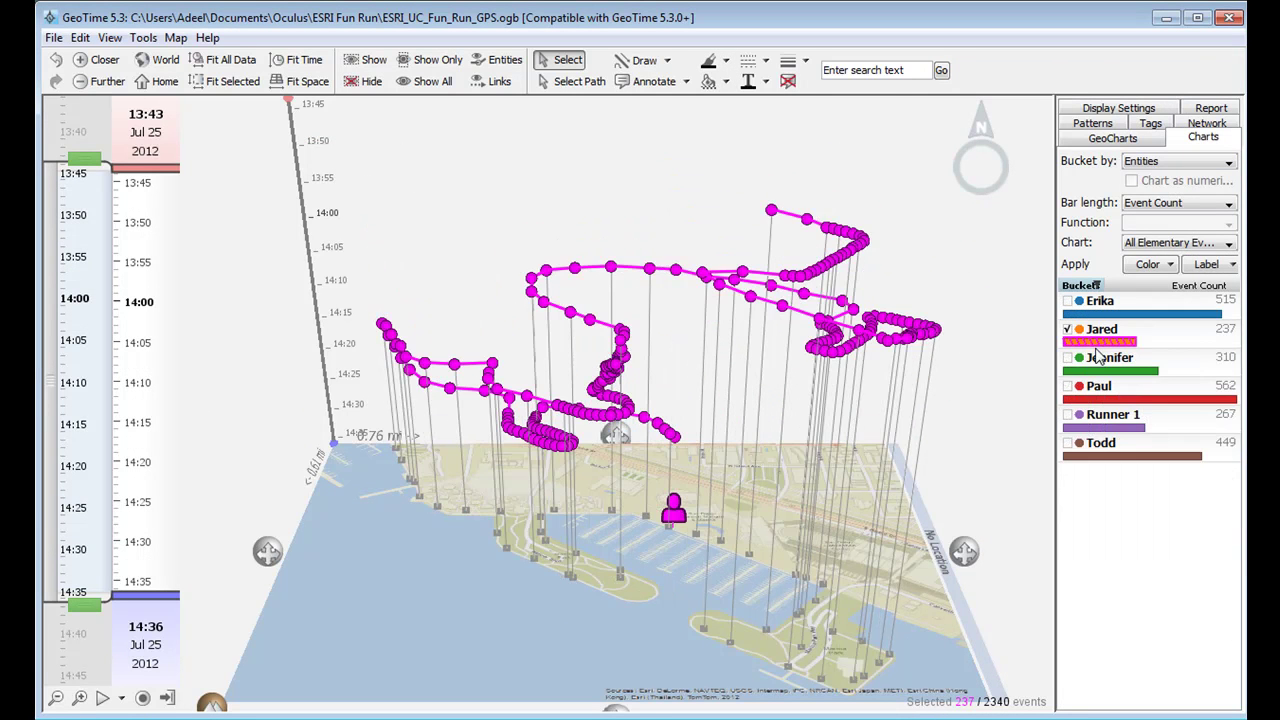
pyautogui.click(999, 387)
pyautogui.moveTo(962, 560); pyautogui.dragTo(948, 540)
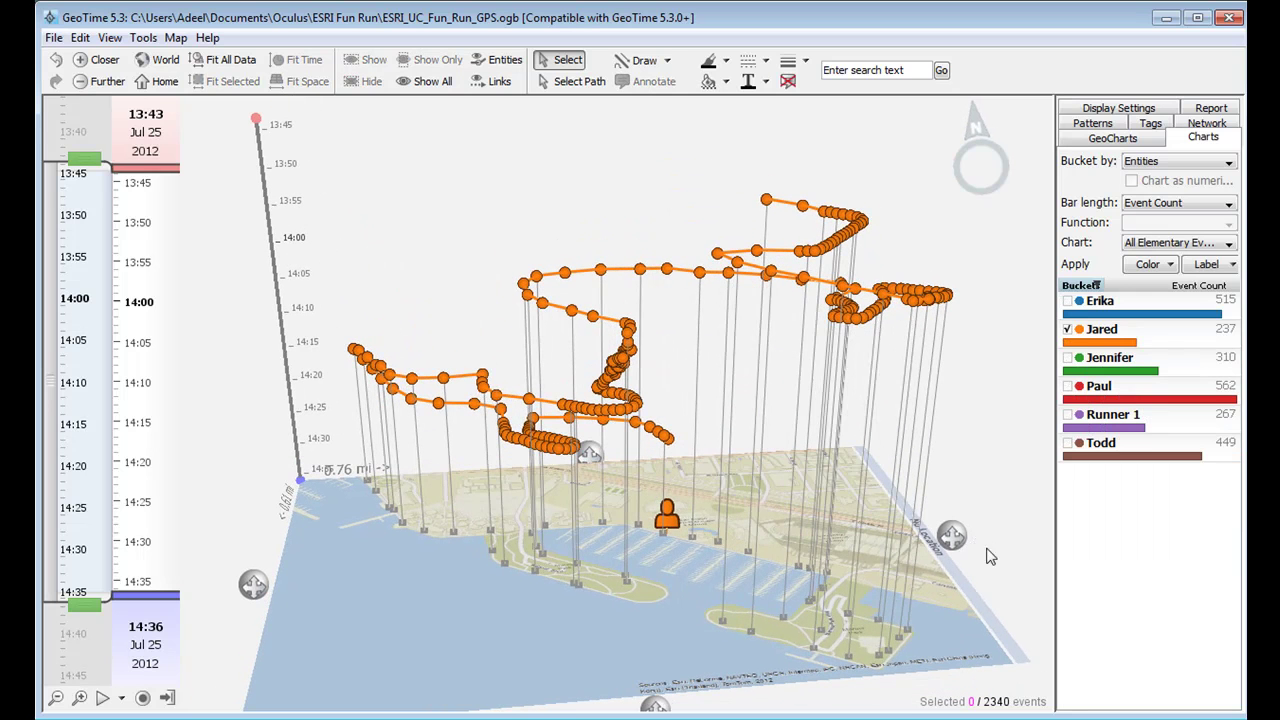
pyautogui.moveTo(85, 604); pyautogui.dragTo(156, 428)
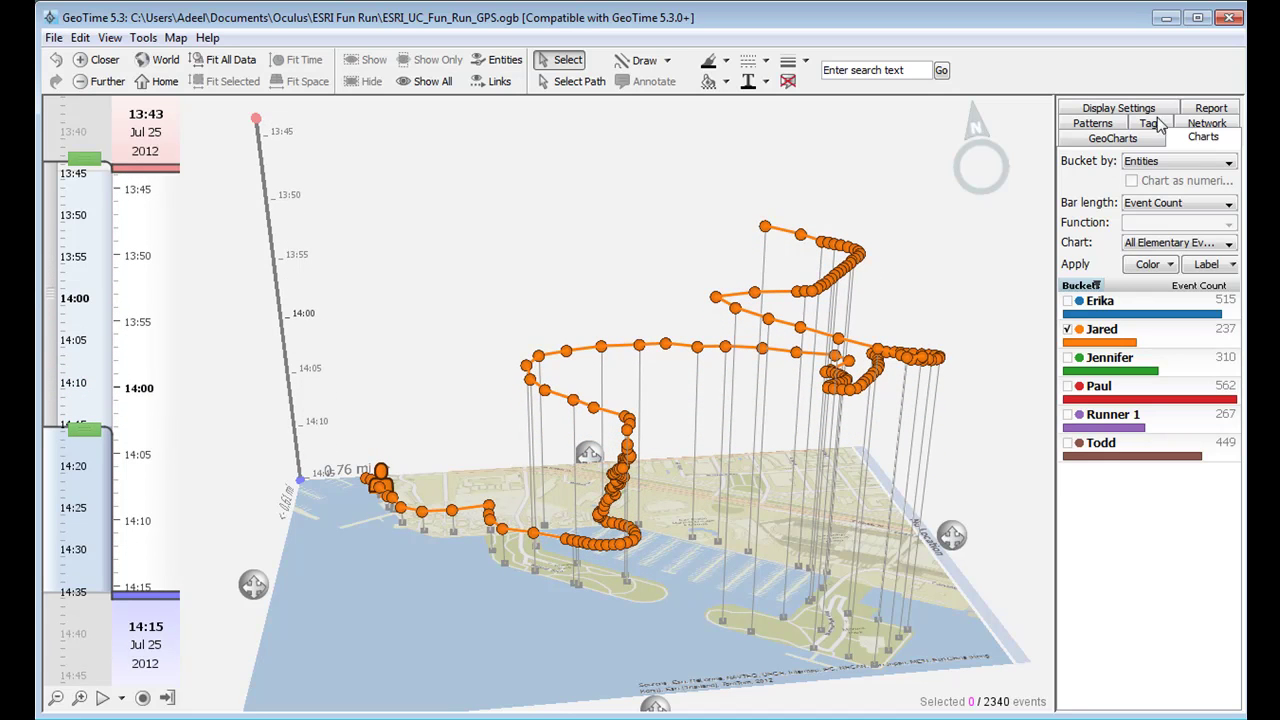
# Open the report's linked "time around" snapshot, followed by its "ESRI" snapshot.
pyautogui.click(1210, 108)
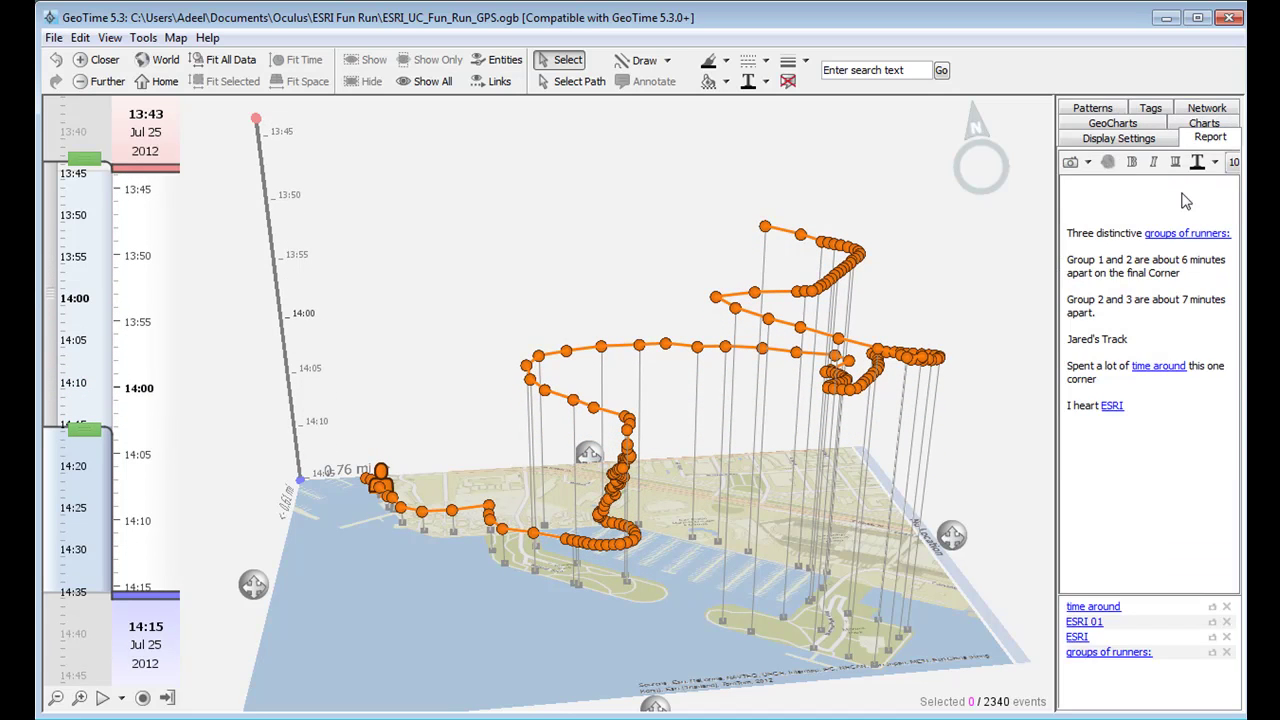
pyautogui.click(1168, 372)
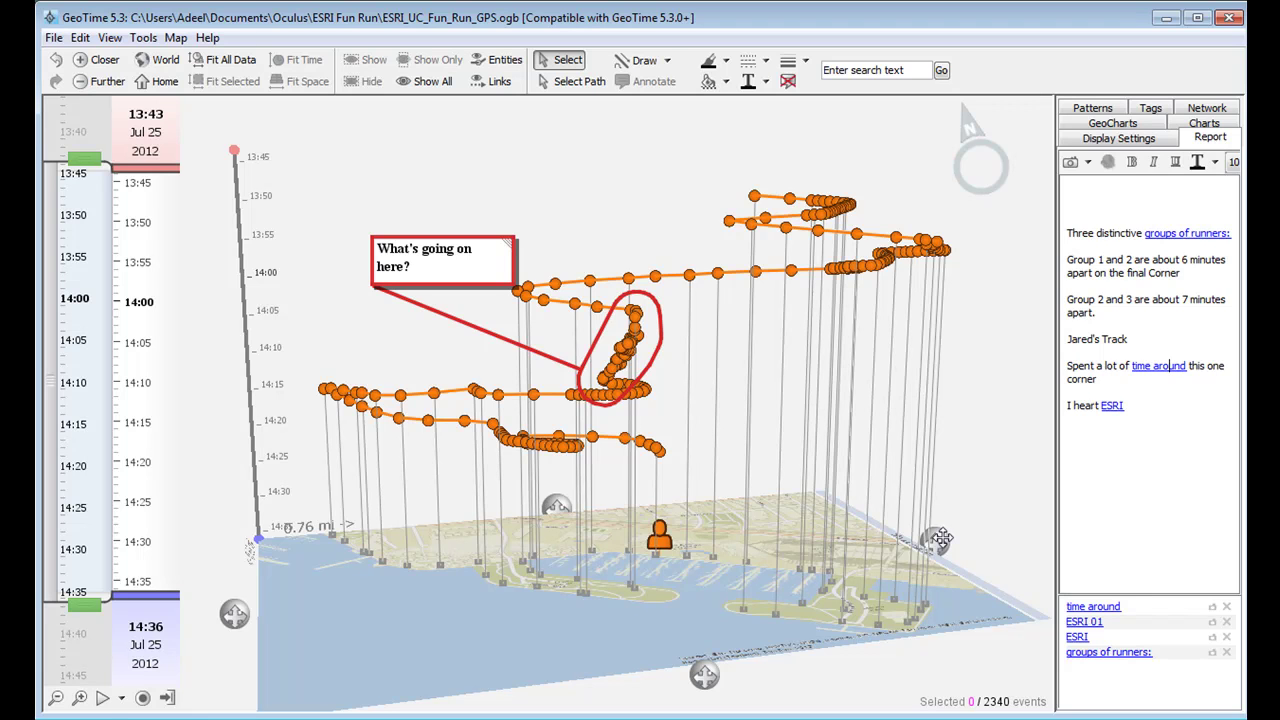
pyautogui.click(1112, 406)
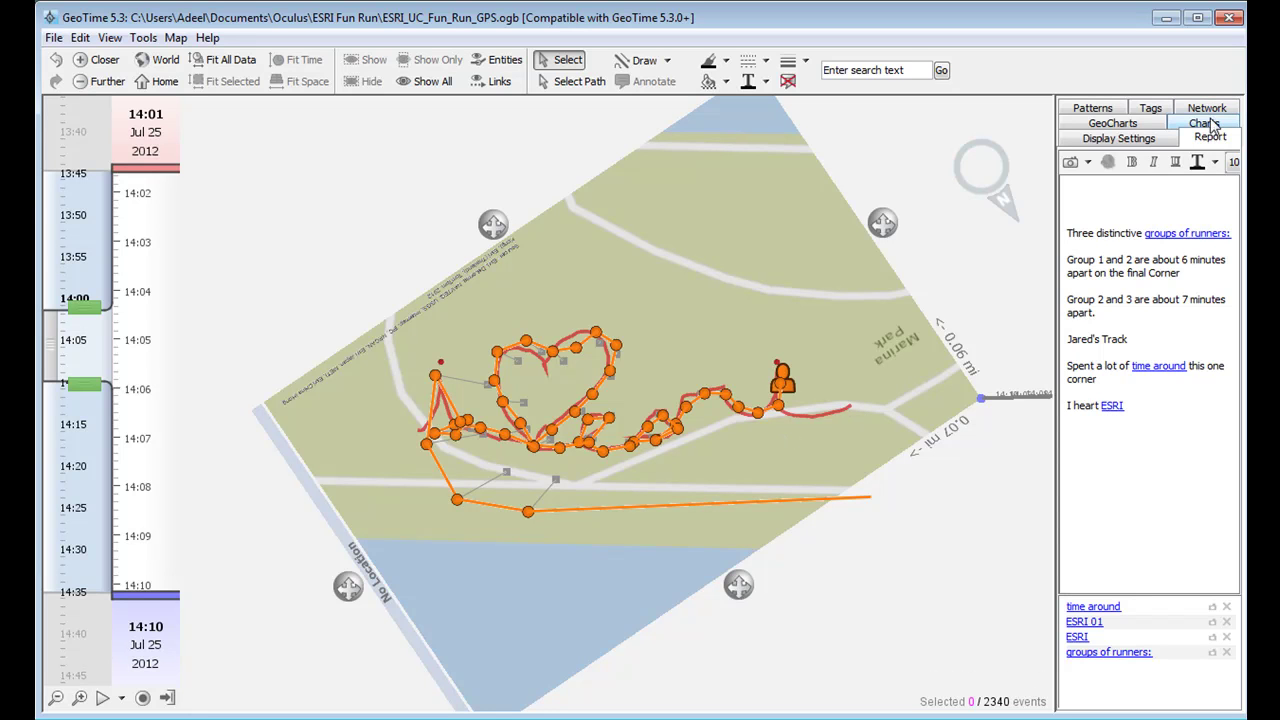
# Hide the event points and entity trails to examine the red drawing alone, and make both visible again.
pyautogui.click(1154, 123)
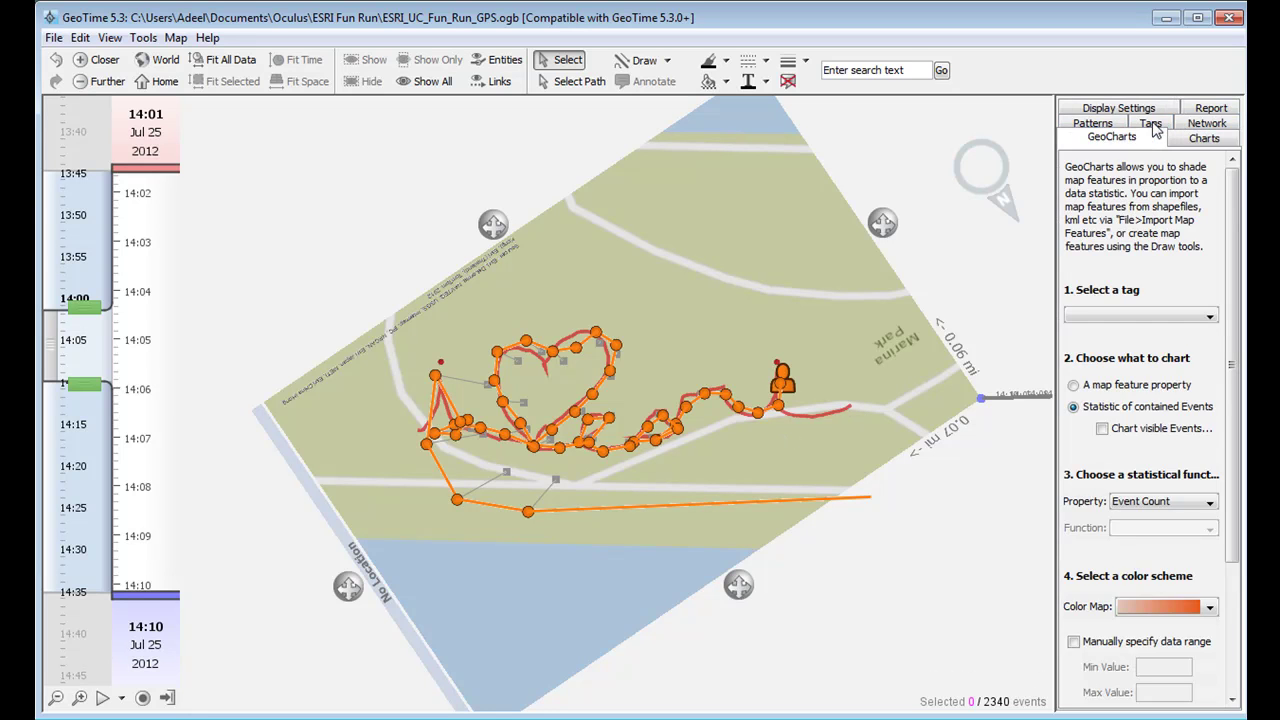
pyautogui.click(1142, 107)
pyautogui.click(1077, 194)
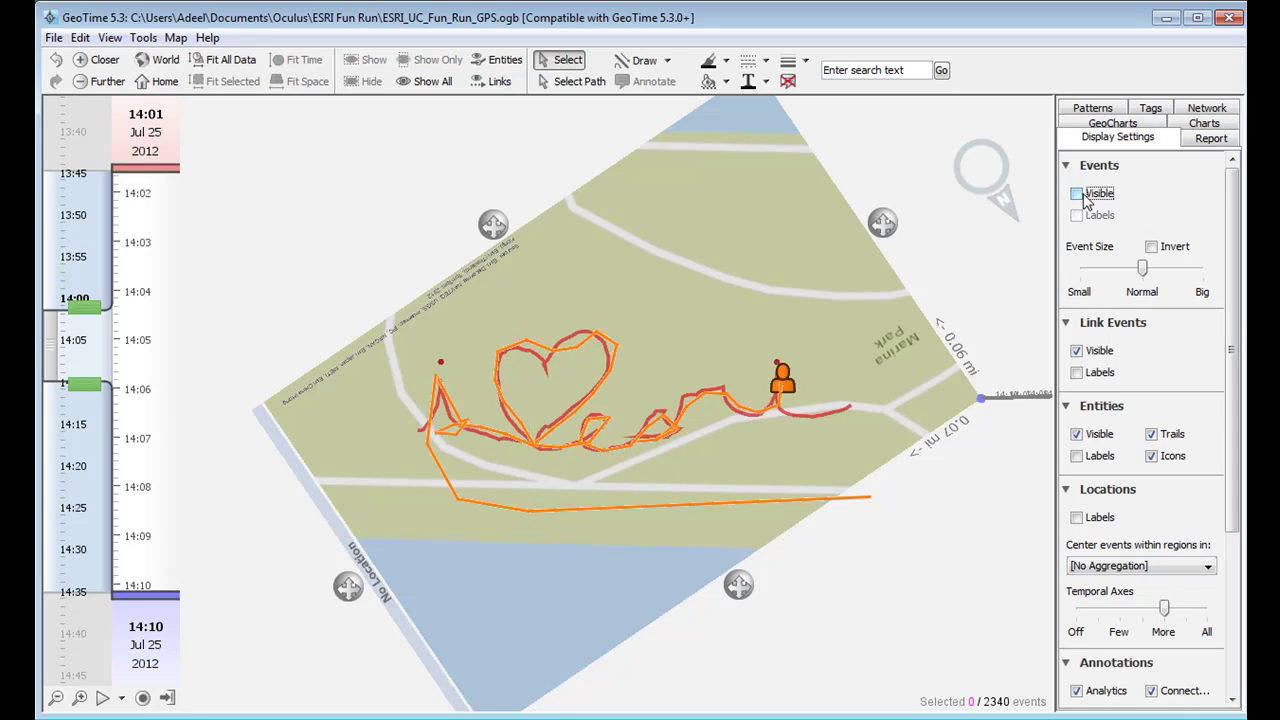
pyautogui.click(1152, 435)
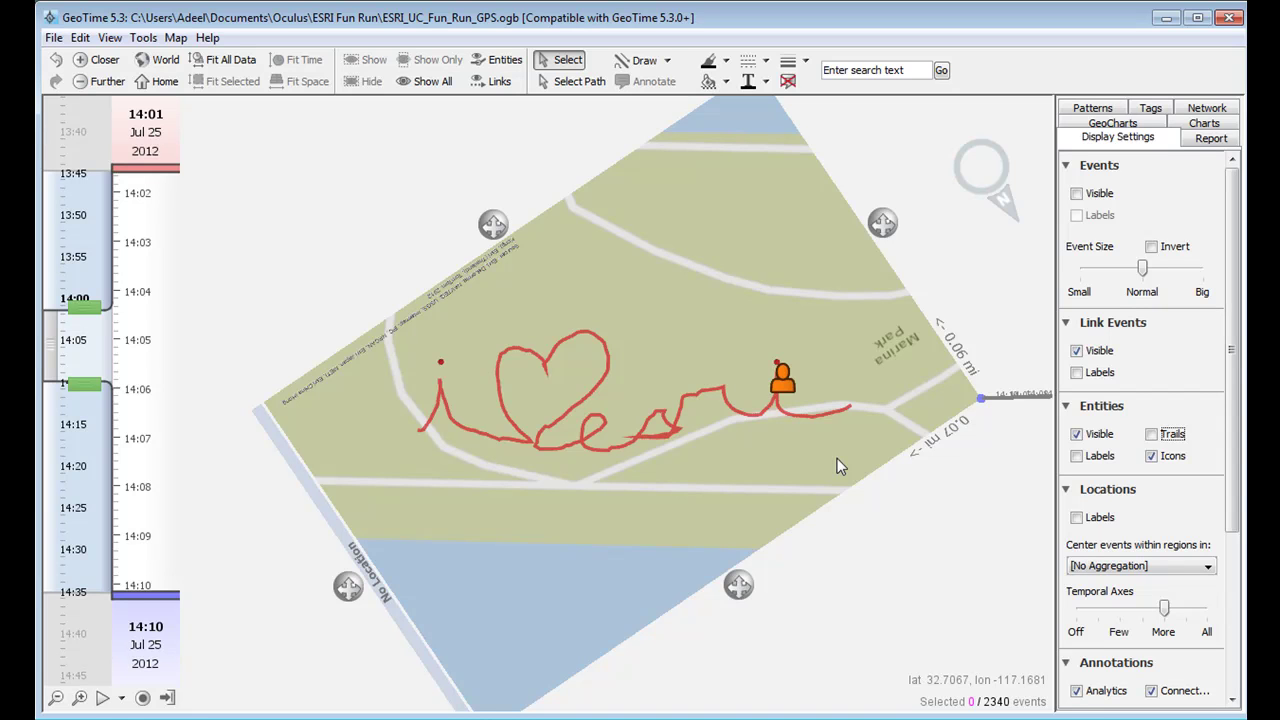
pyautogui.click(1077, 194)
pyautogui.click(1152, 434)
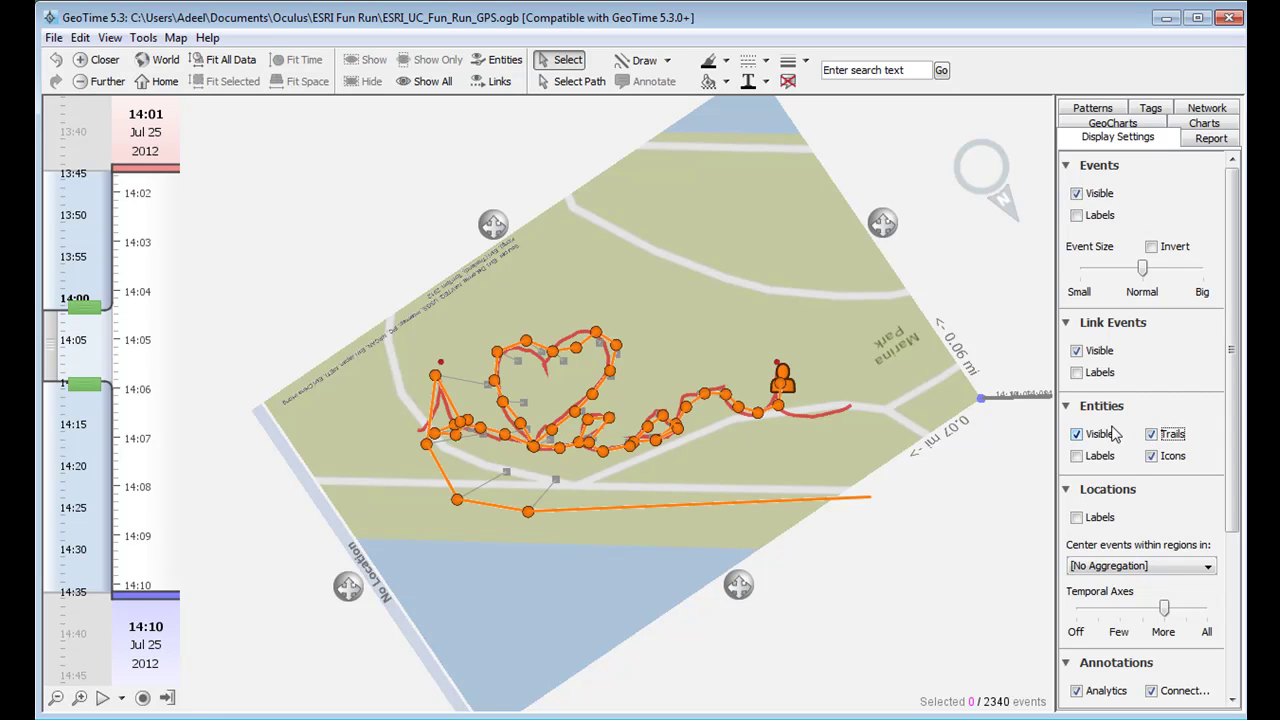